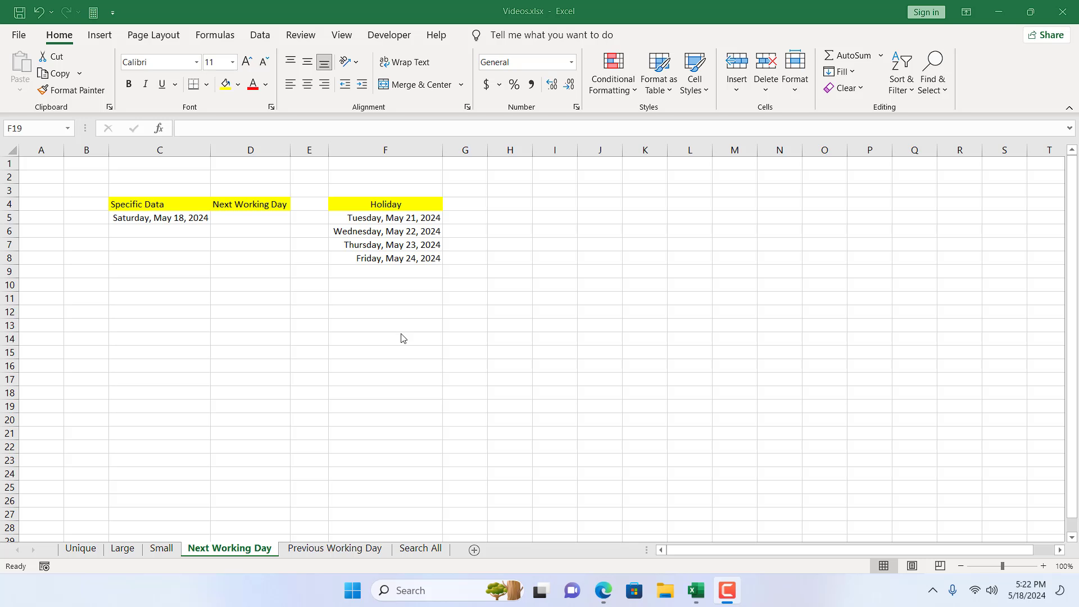
# Review the start date in C5, the D5 result cell and the F4:F8 holiday list
pyautogui.click(179, 220)
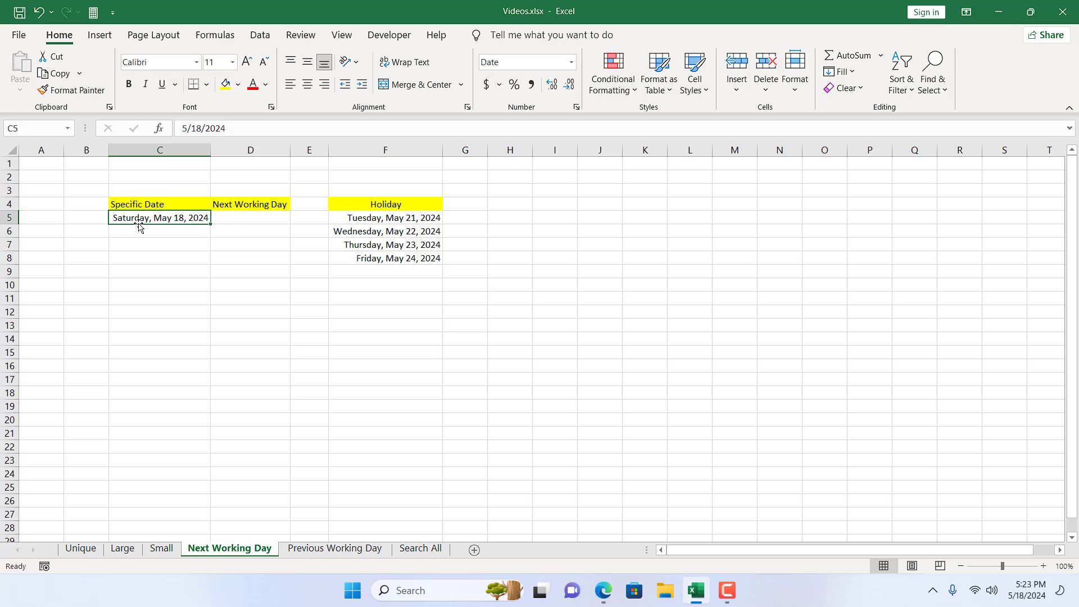
pyautogui.click(229, 217)
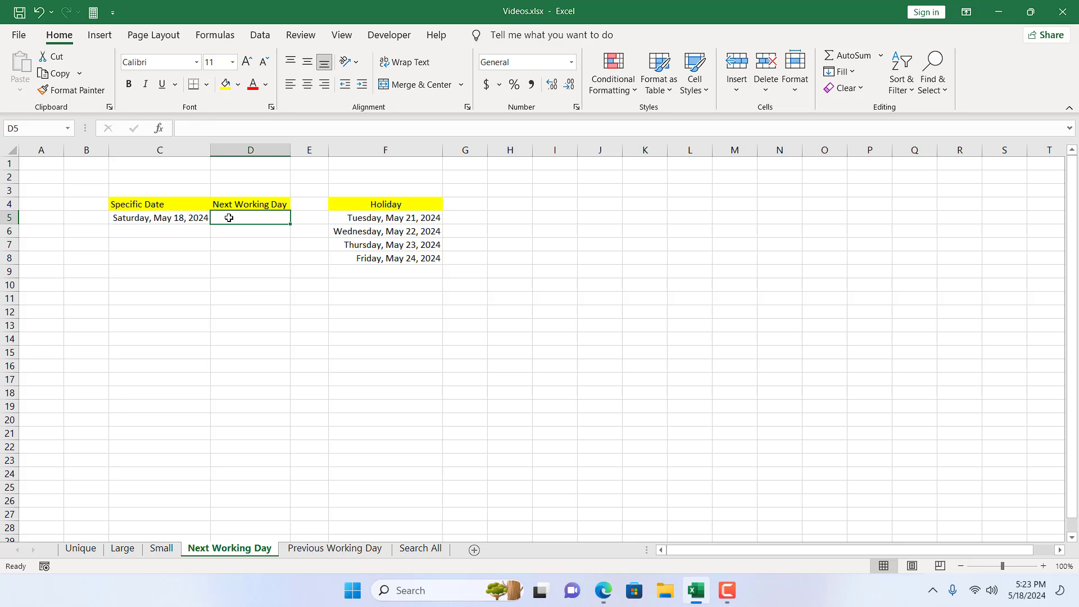
pyautogui.moveTo(385, 206); pyautogui.dragTo(392, 252)
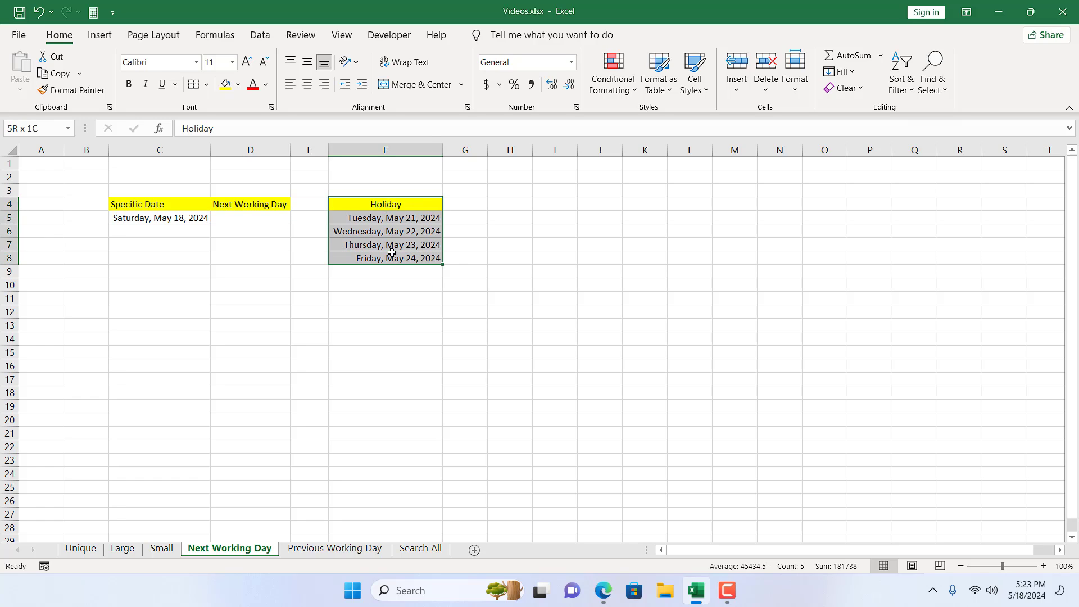
pyautogui.click(304, 230)
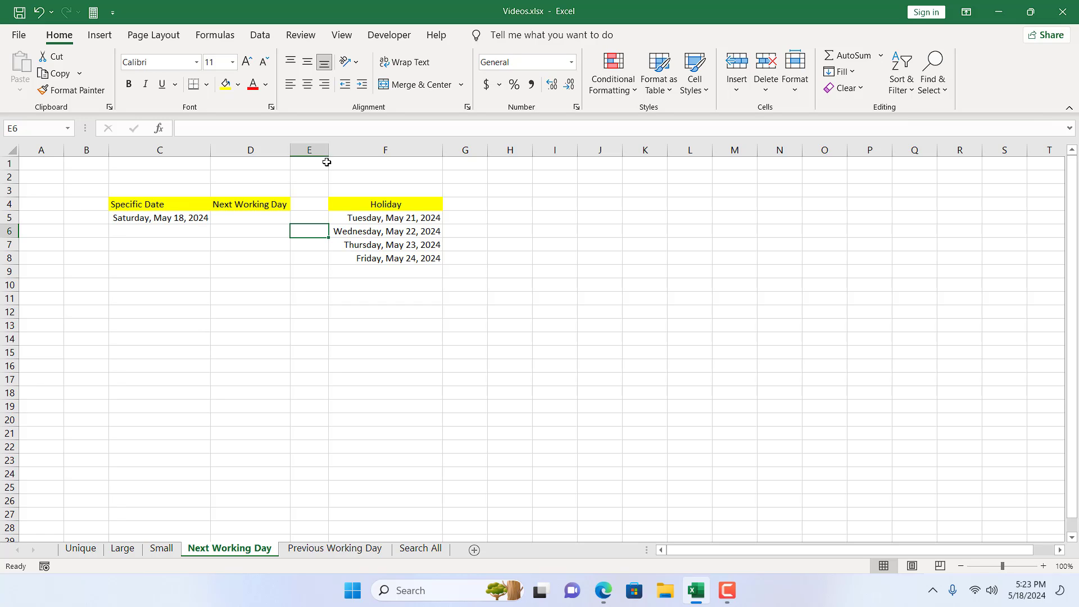
pyautogui.click(254, 221)
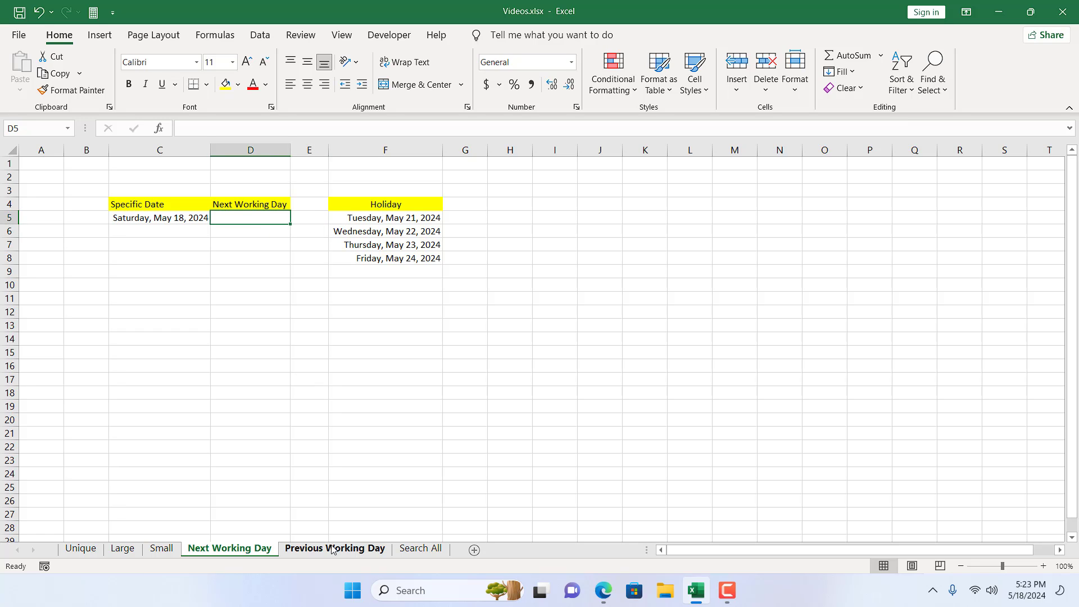
# Enter =WORKDAY.INTL(C5,1,2,F5:F8) in D5, with weekend code 2 (Sunday, Monday) and holidays F5:F8
pyautogui.write('=')
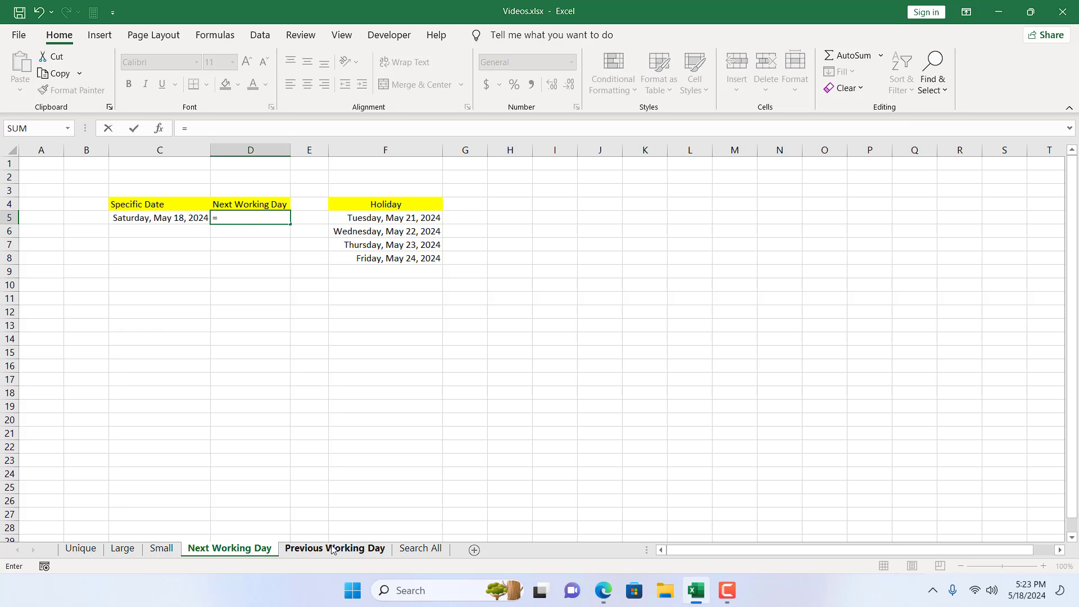
pyautogui.write('wo')
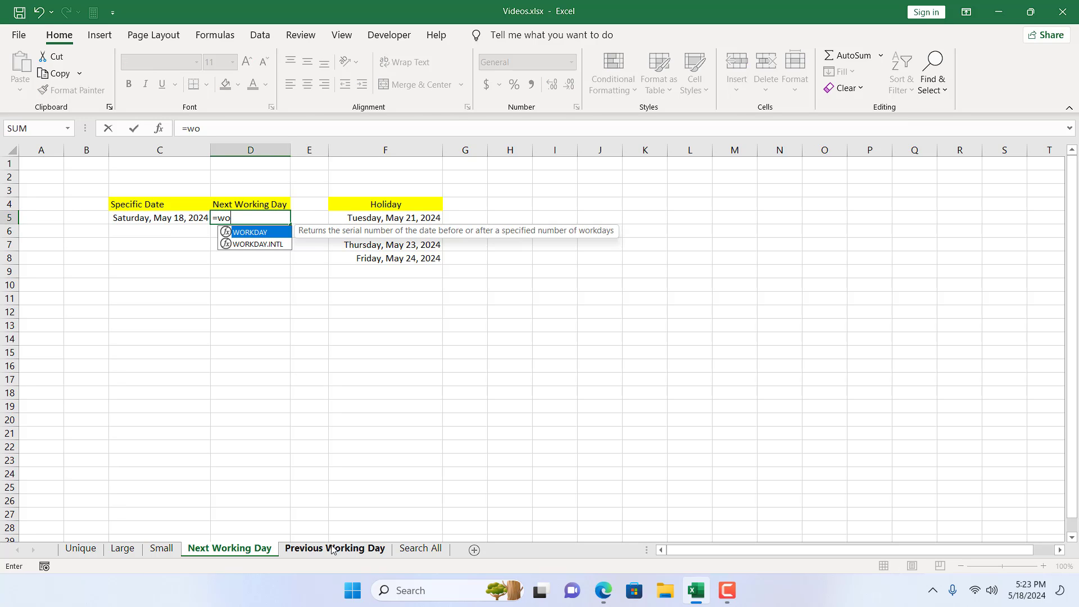
pyautogui.doubleClick(265, 247)
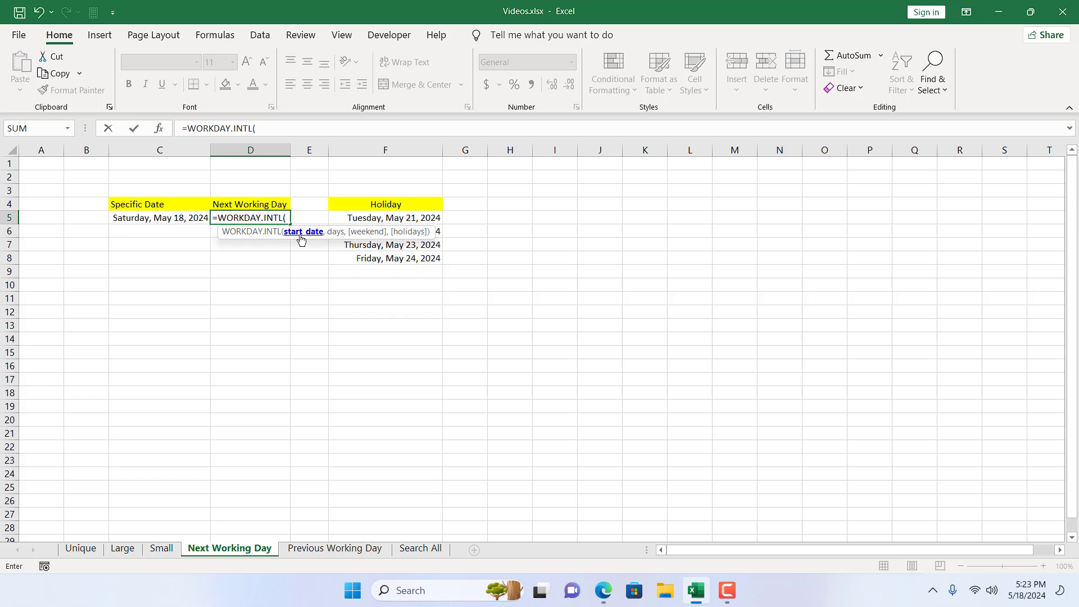
pyautogui.click(120, 218)
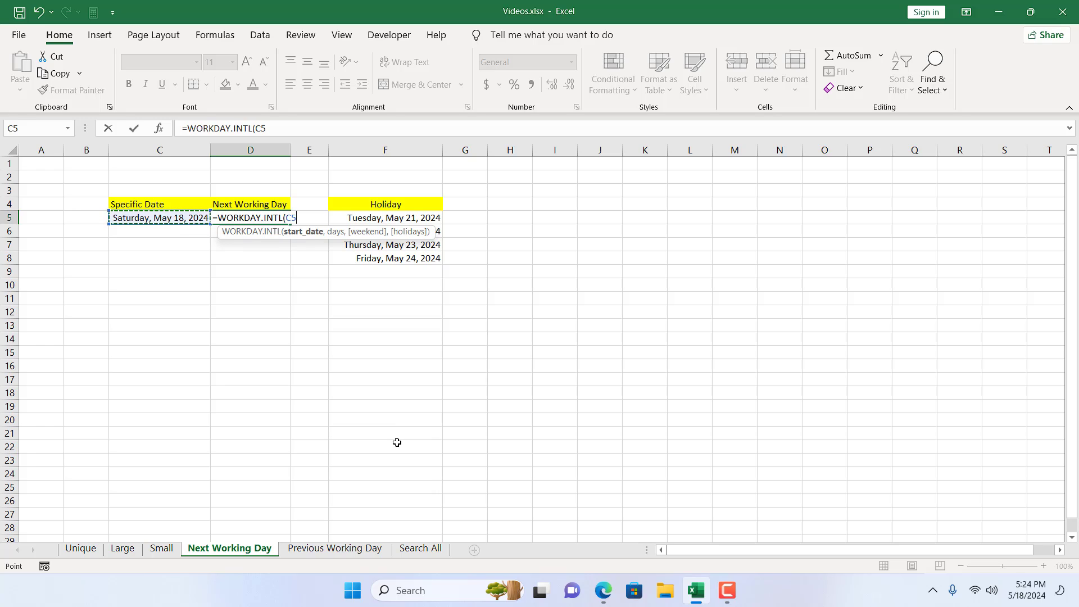
pyautogui.write(',')
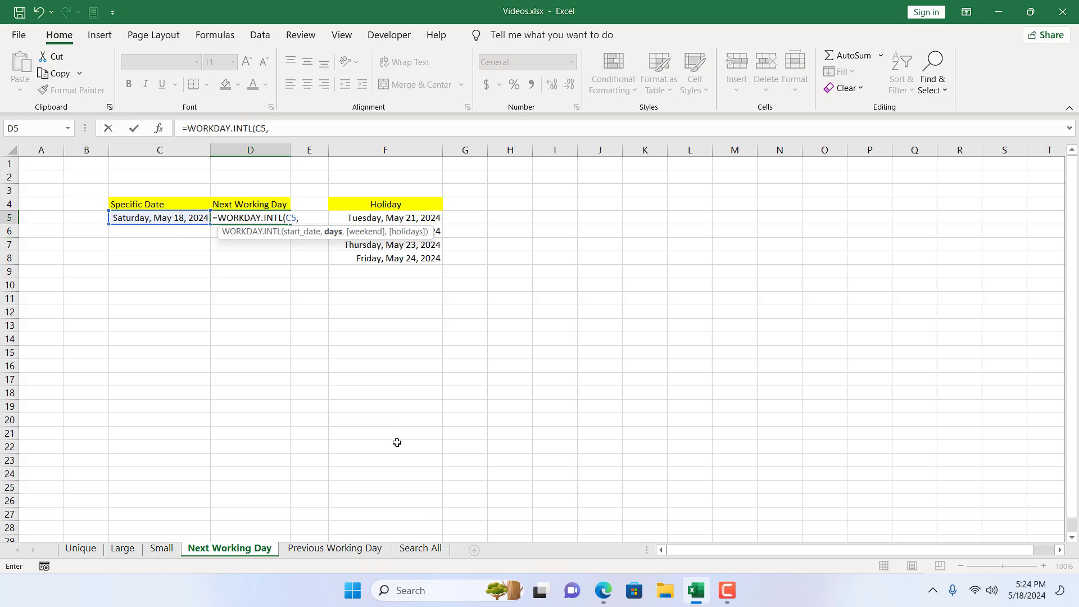
pyautogui.write('1,')
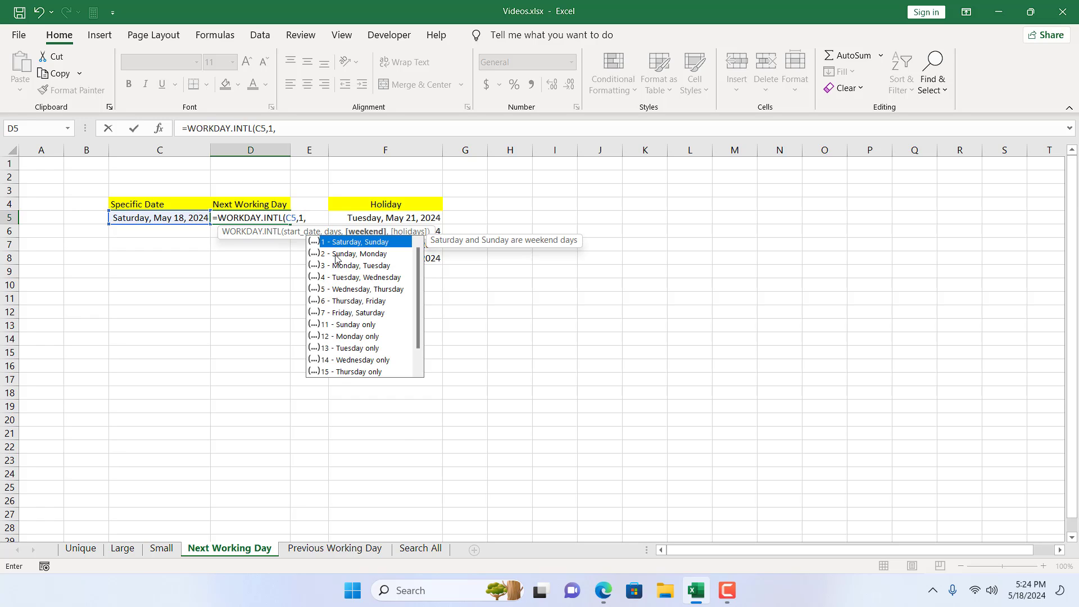
pyautogui.click(340, 256)
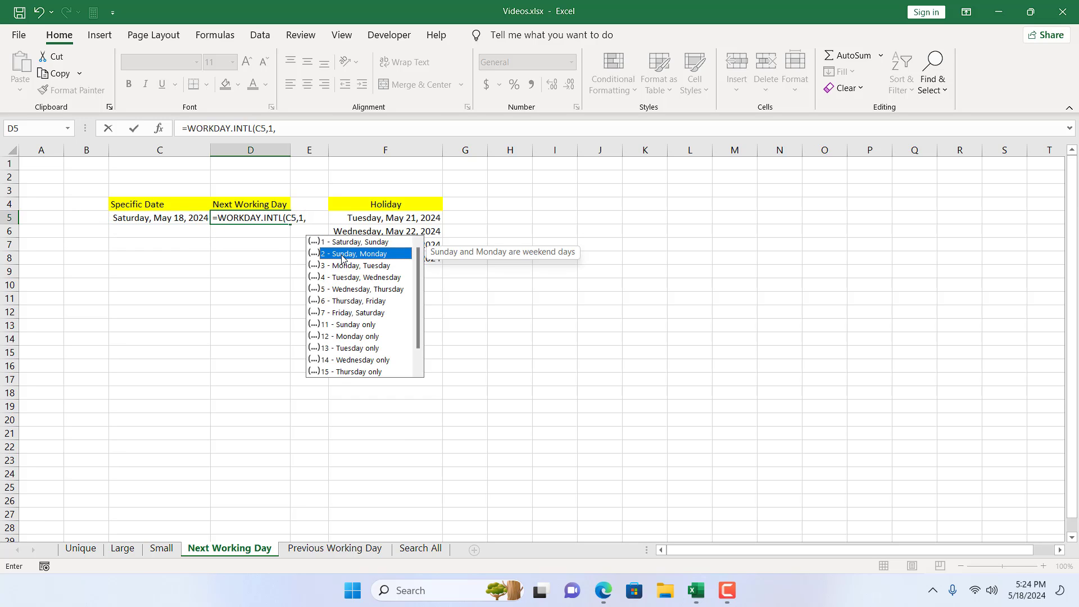
pyautogui.doubleClick(341, 256)
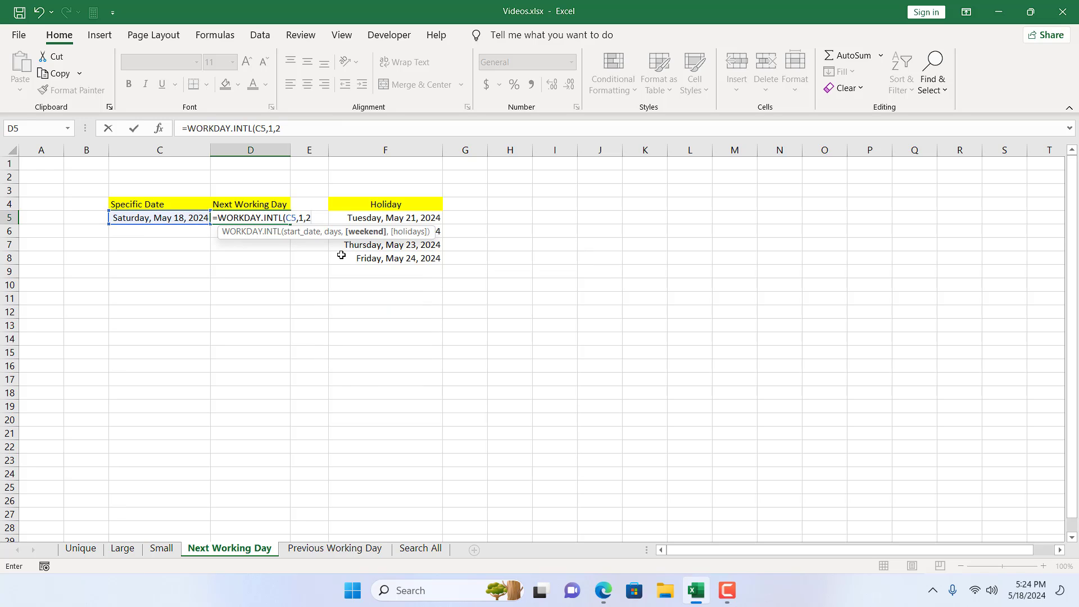
pyautogui.write(',')
pyautogui.moveTo(421, 259); pyautogui.dragTo(415, 223)
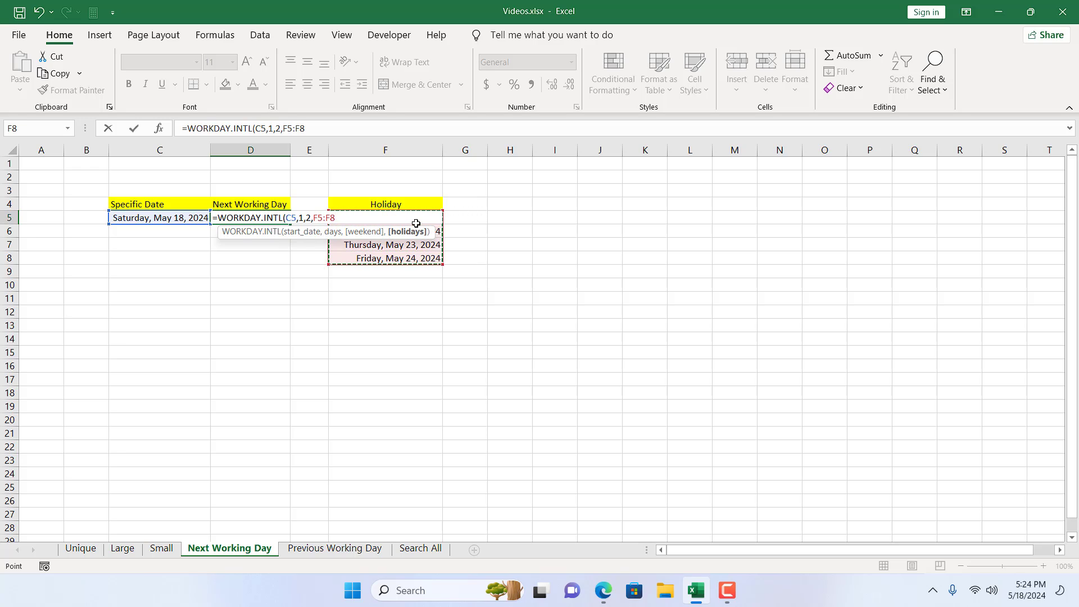
pyautogui.write(')')
pyautogui.press('Return')
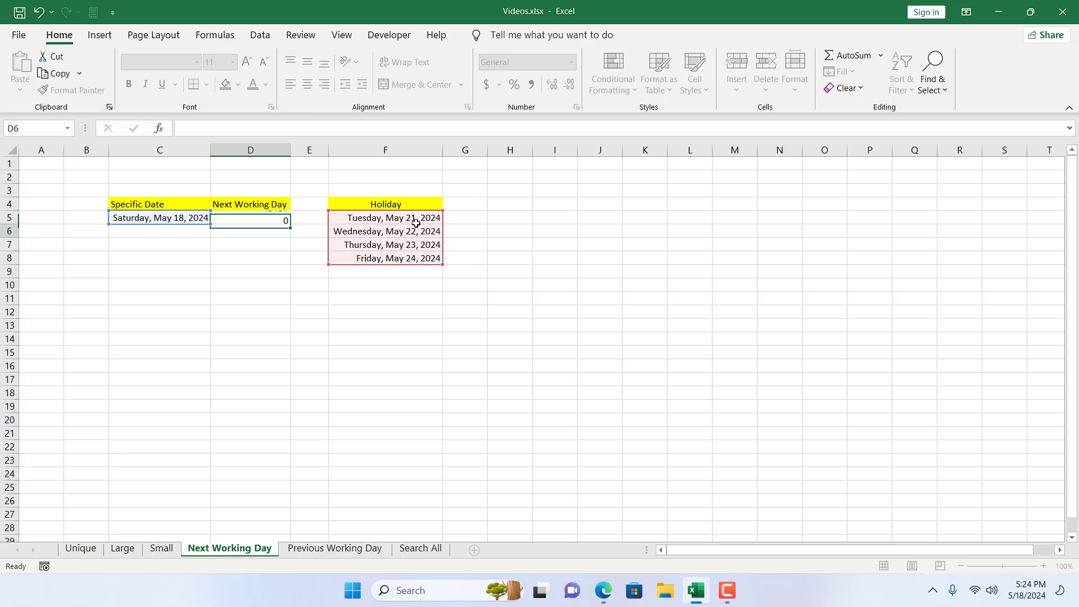
# Format D5 with the *Wednesday, March 14, 2012 long date type to show Saturday, May 25, 2024
pyautogui.click(258, 221)
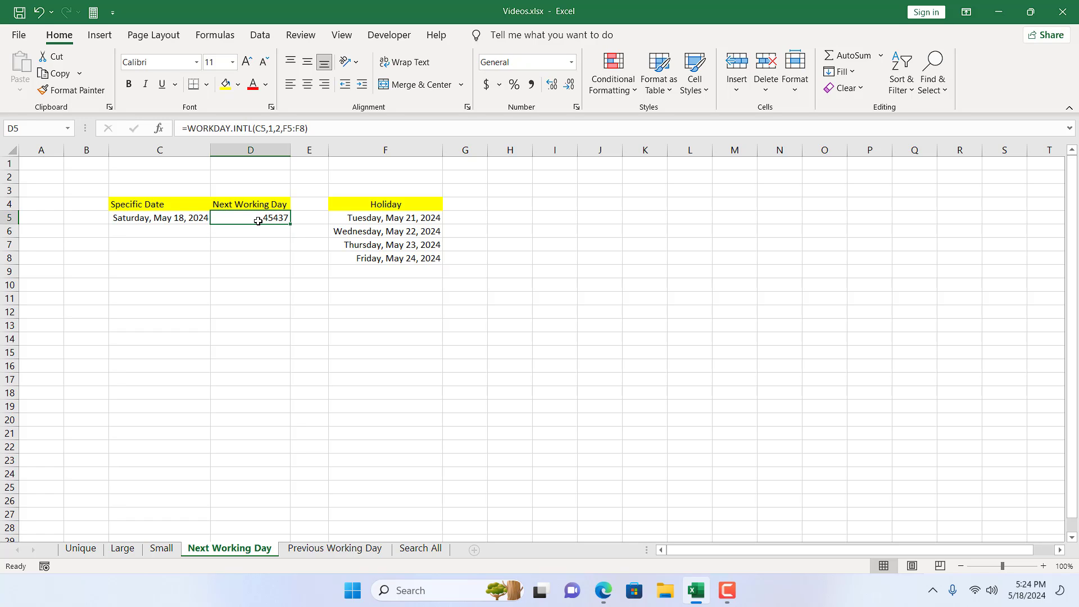
pyautogui.click(572, 63)
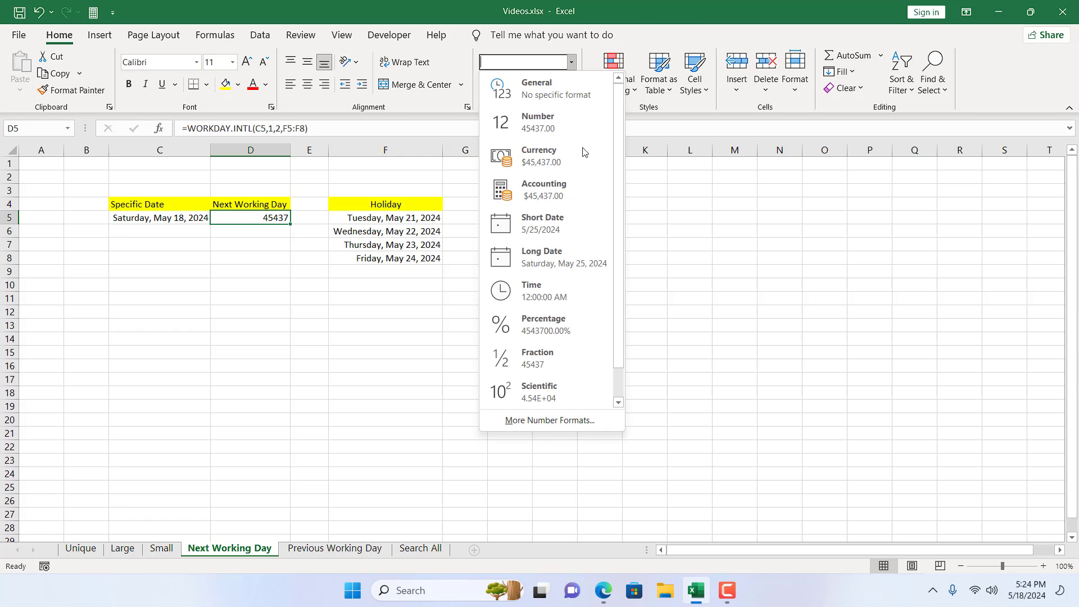
pyautogui.click(549, 422)
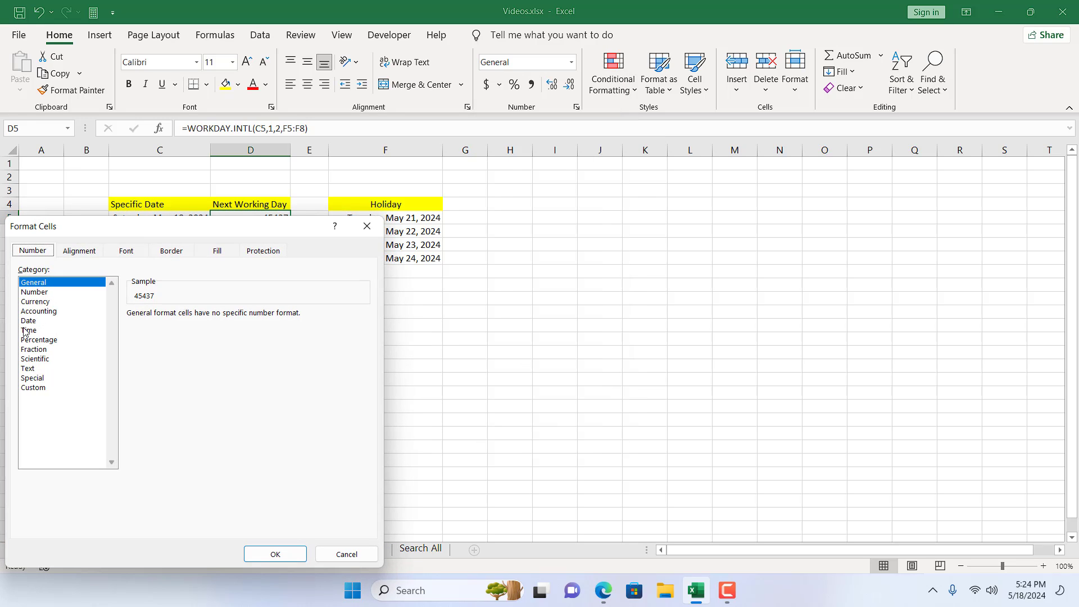
pyautogui.click(28, 321)
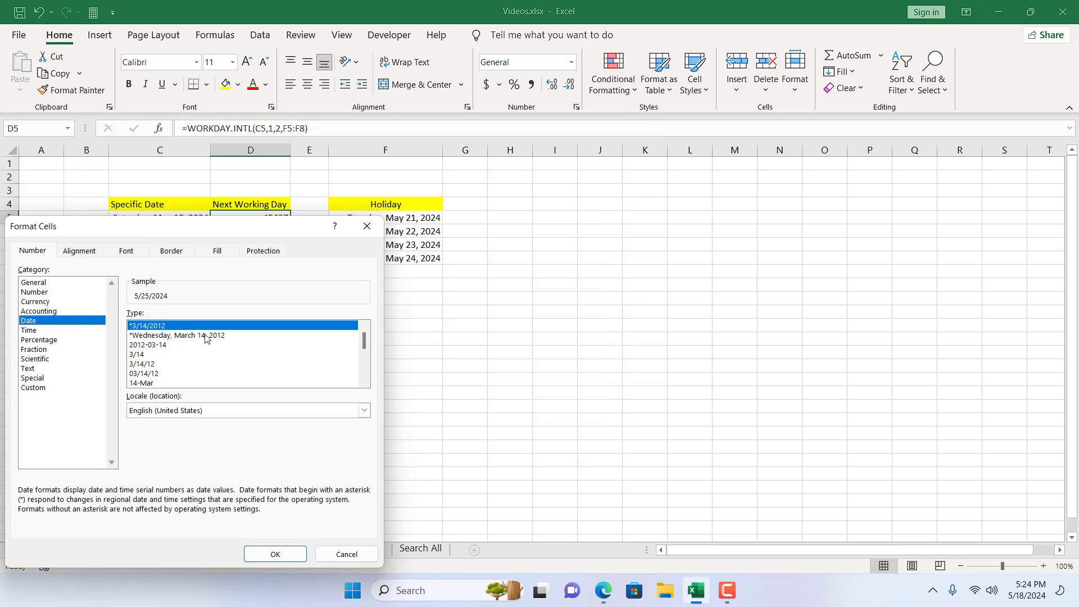
pyautogui.click(208, 336)
pyautogui.click(275, 554)
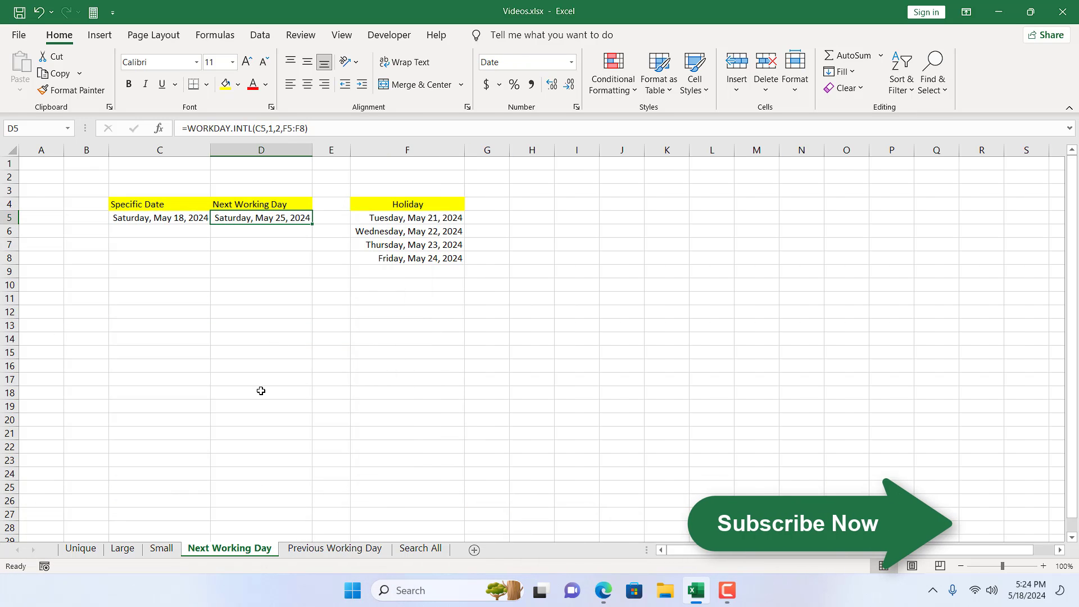
pyautogui.click(143, 220)
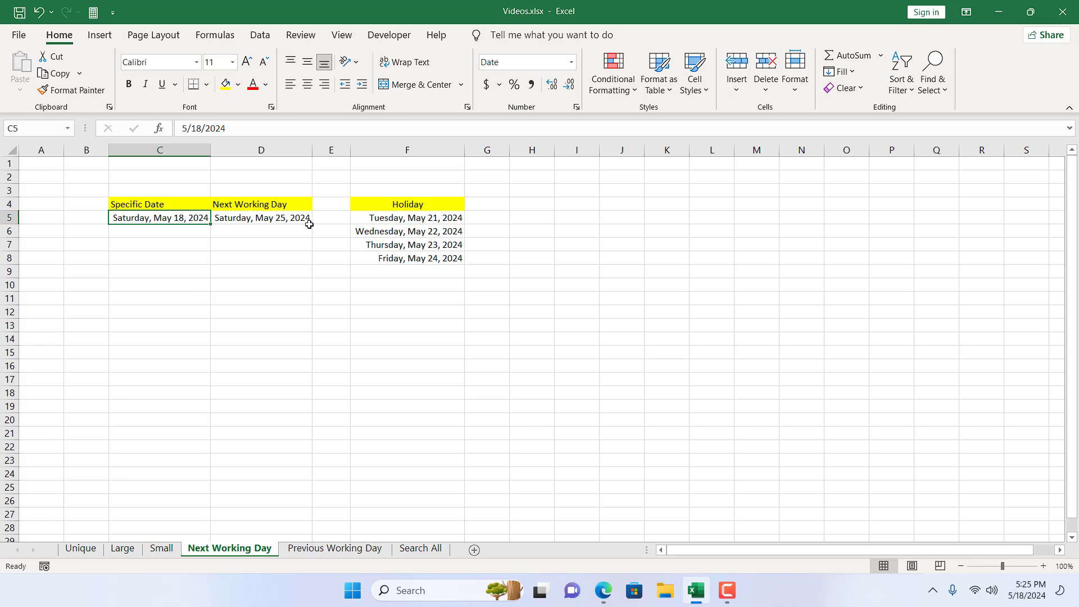
# Select the F5:F8 holiday dates and check the WORKDAY.INTL formula in D5
pyautogui.click(365, 219)
pyautogui.moveTo(366, 220); pyautogui.dragTo(366, 256)
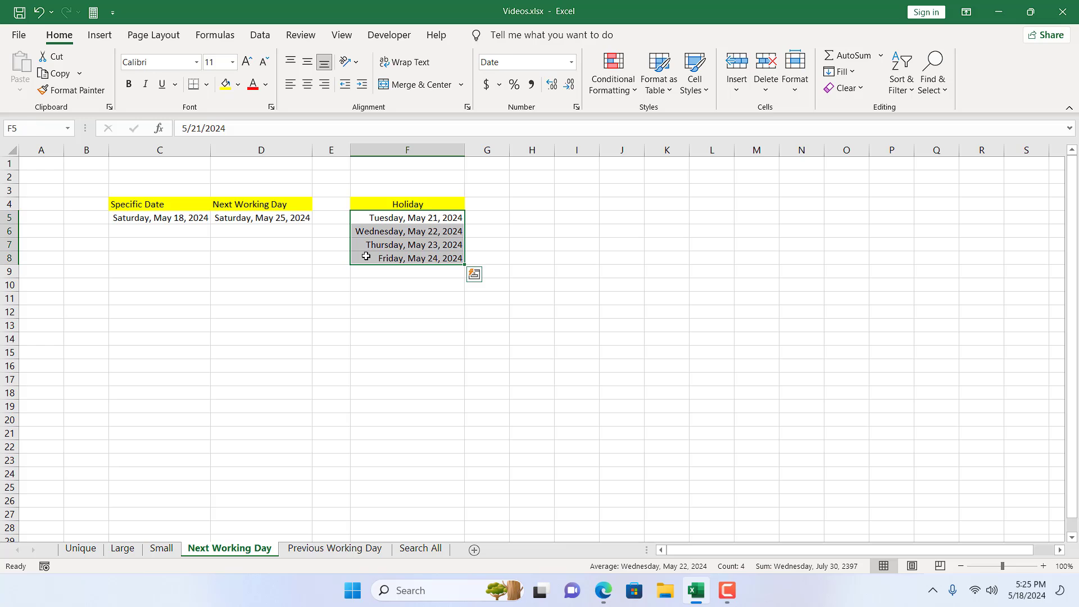
pyautogui.click(238, 221)
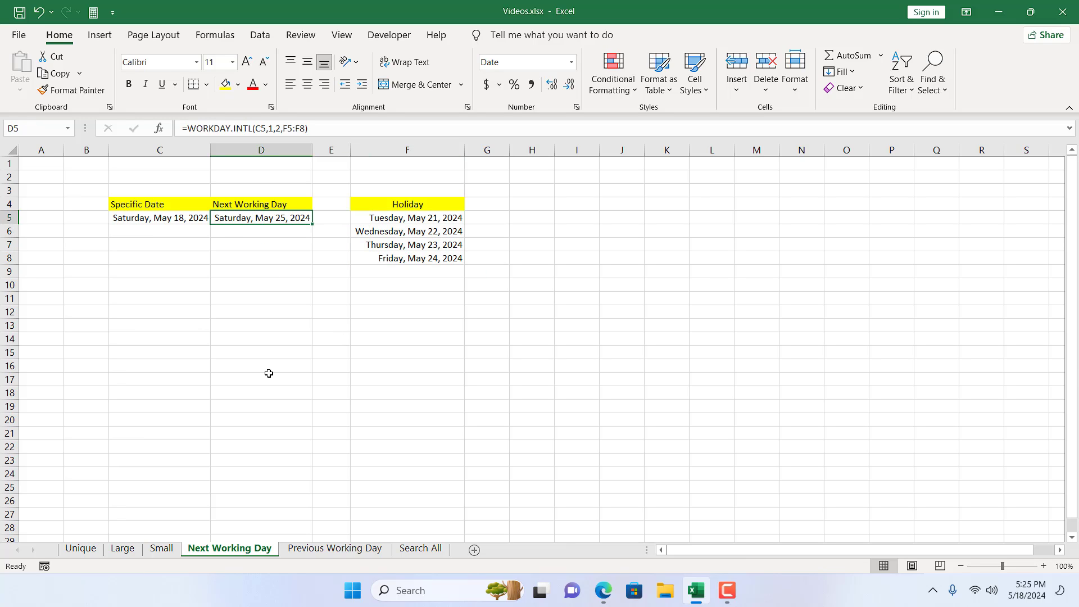
# Clear the Thursday, May 23, 2024 holiday from F7 and check D5's recalculated result
pyautogui.click(401, 246)
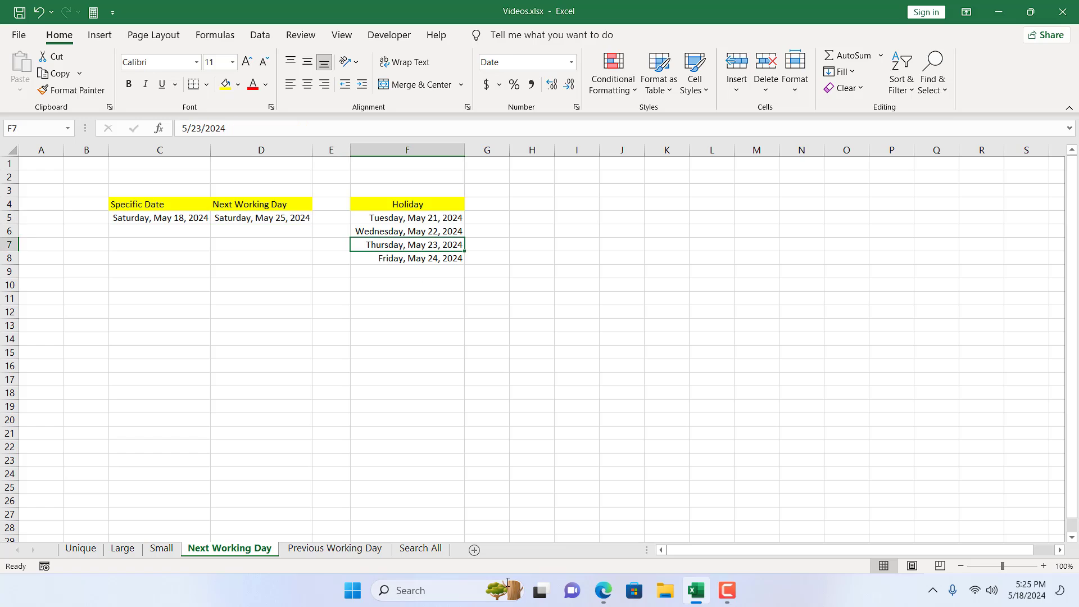
pyautogui.press('Delete')
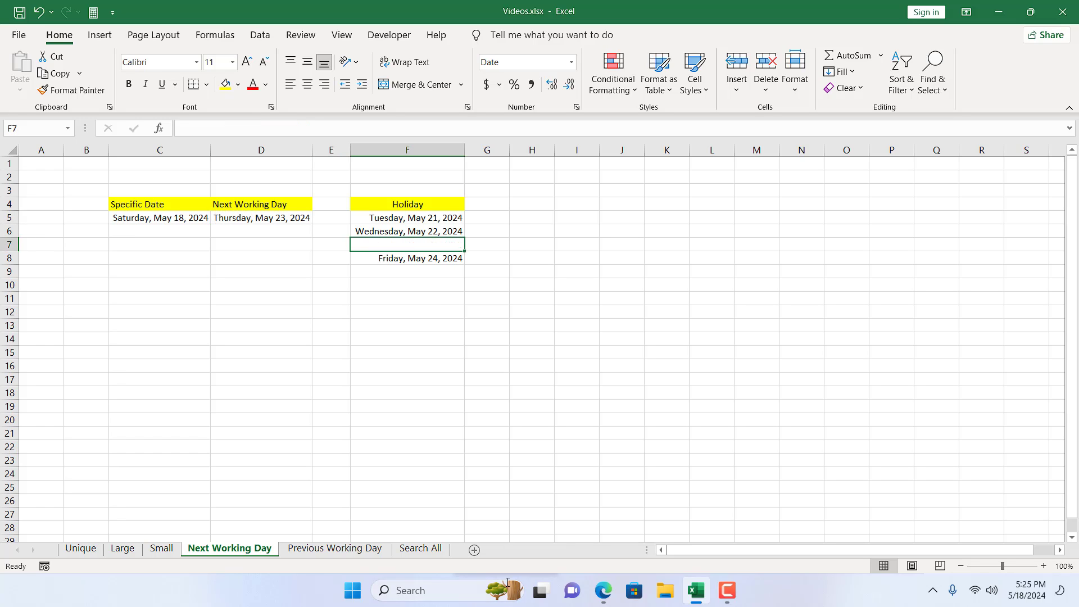
pyautogui.press('Up')
pyautogui.press('Up')
pyautogui.press('Left')
pyautogui.press('Left')
pyautogui.press('Left')
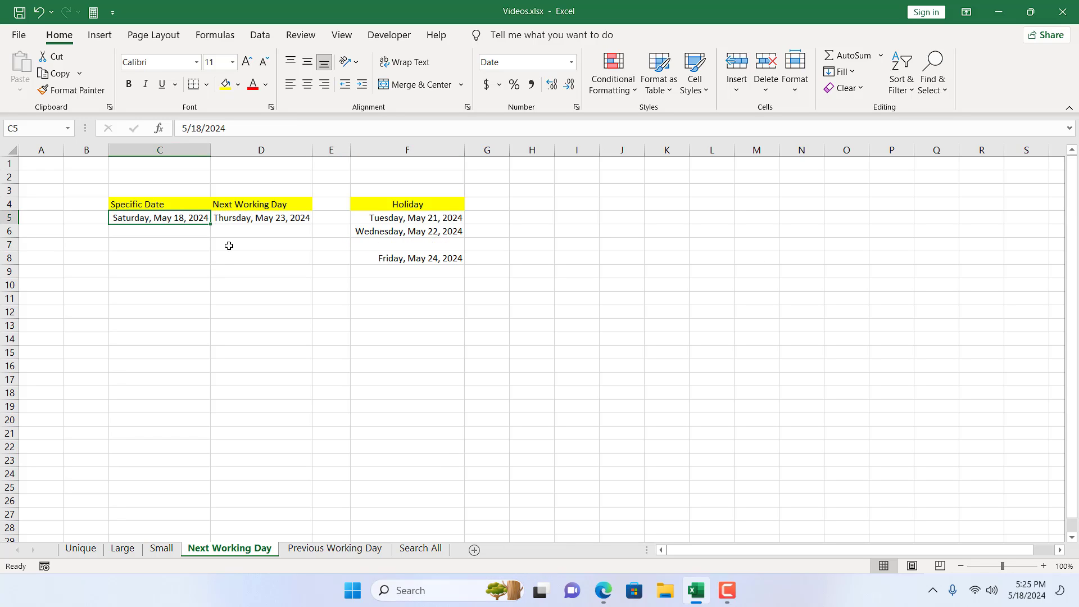
pyautogui.click(227, 220)
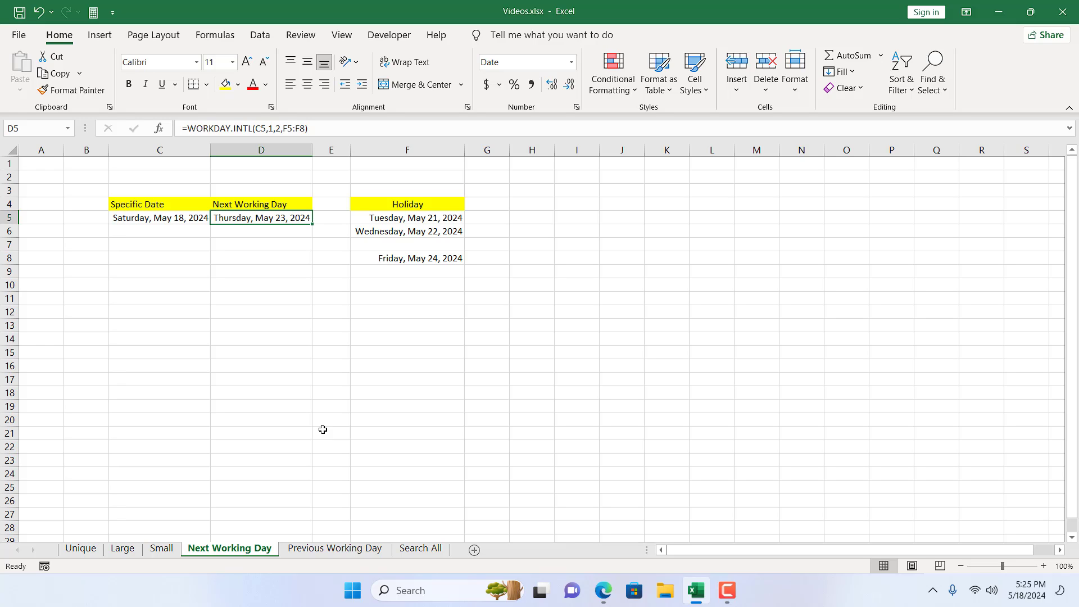
pyautogui.click(230, 242)
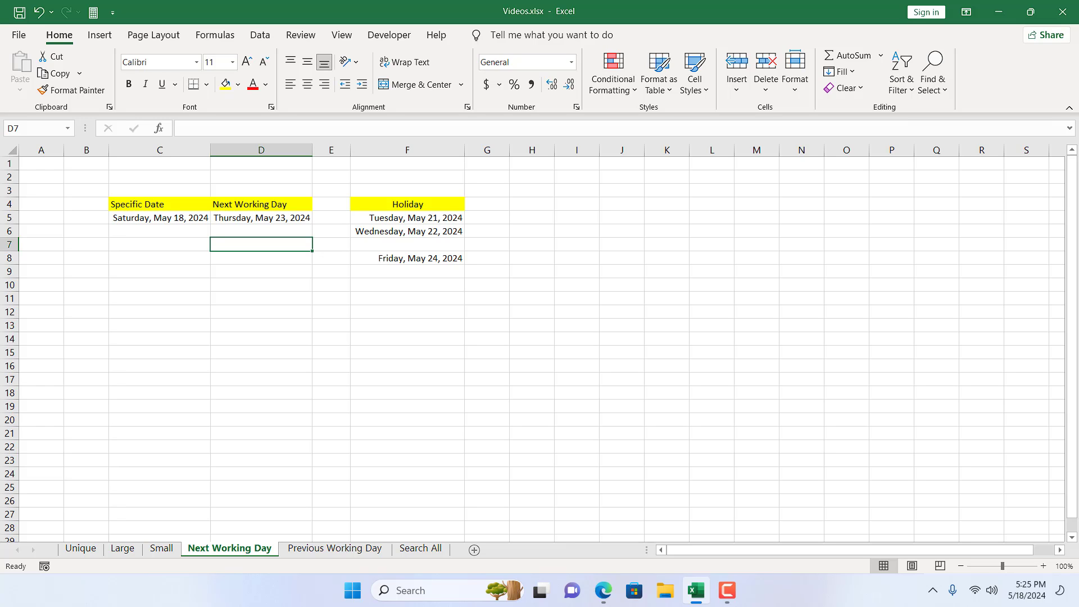
# In D7, start a WORKDAY.INTL formula that uses TODAY() as the start date
pyautogui.write('=')
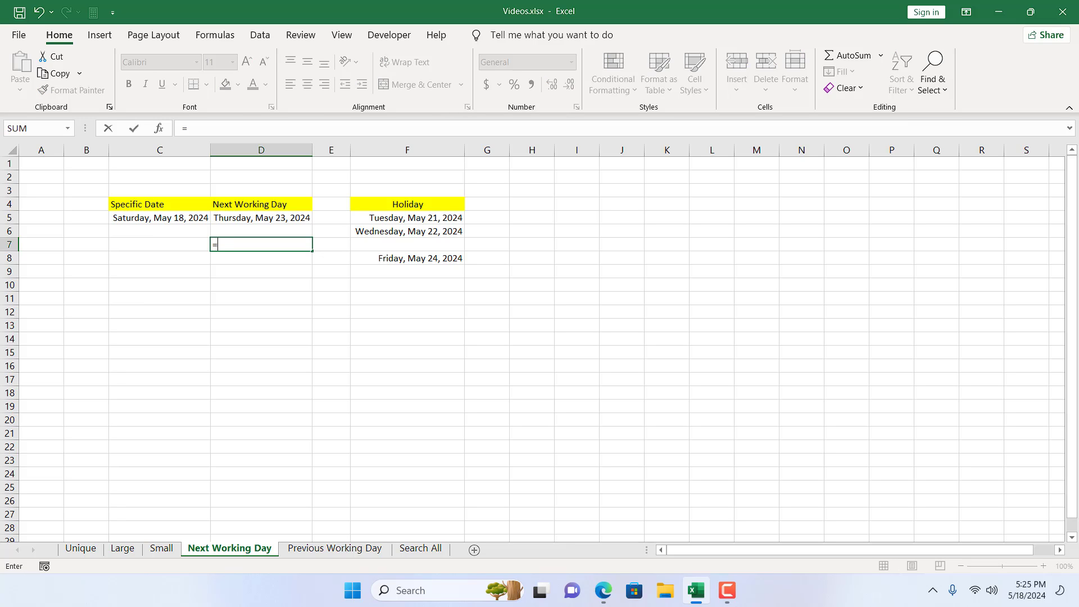
pyautogui.write('w')
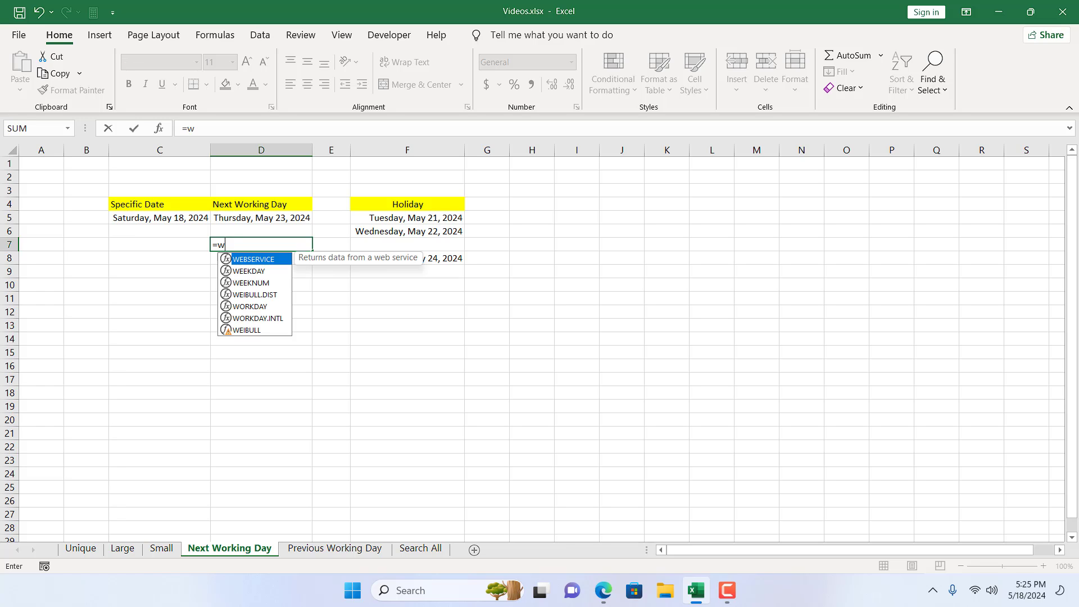
pyautogui.write('ork')
pyautogui.doubleClick(270, 272)
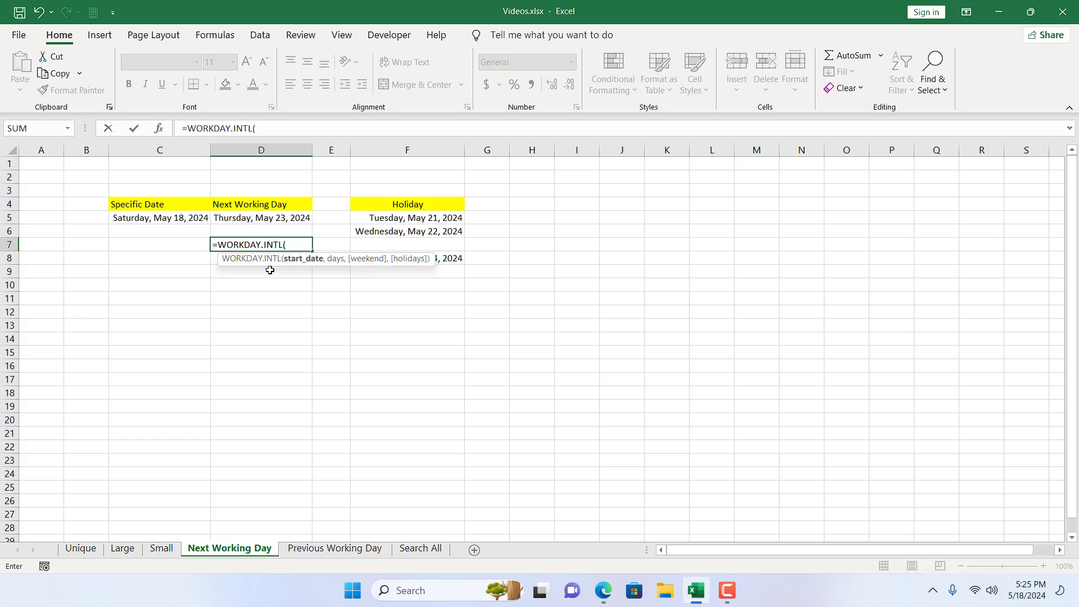
pyautogui.write('today')
pyautogui.doubleClick(303, 270)
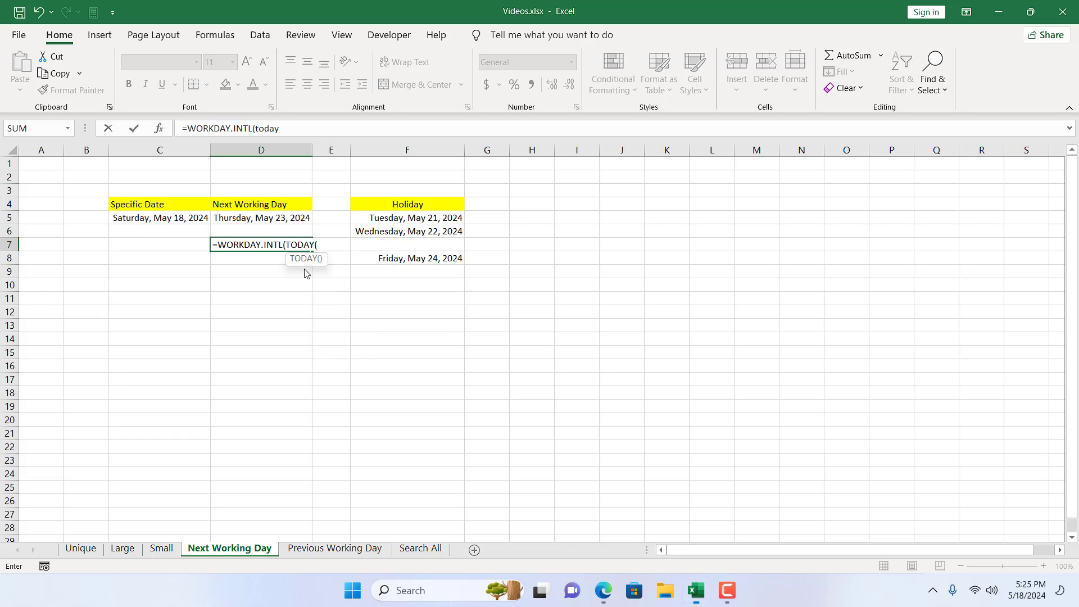
pyautogui.write(')')
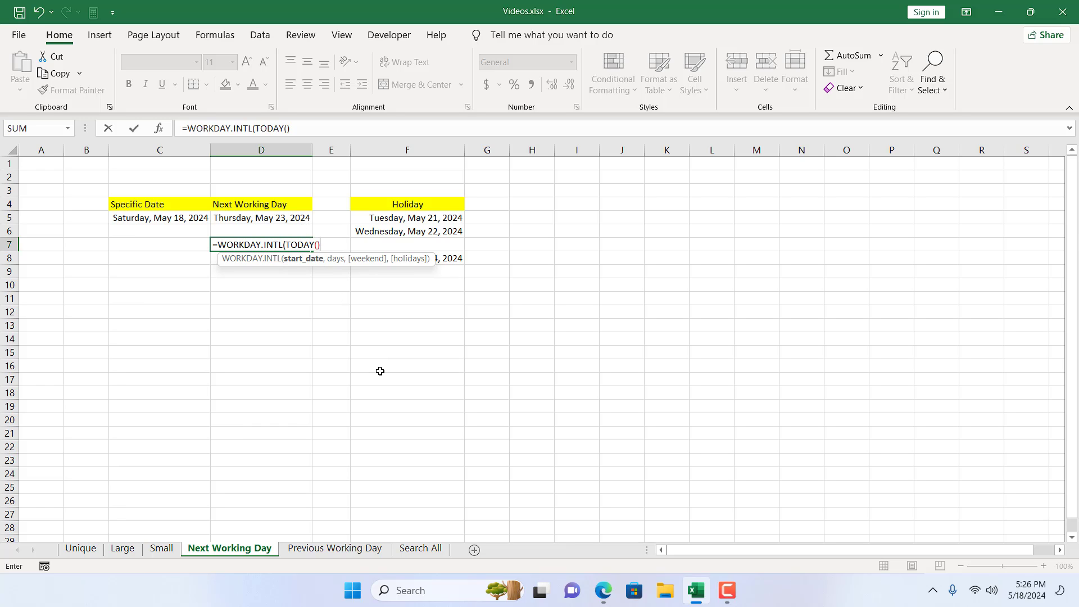
# Complete it as =WORKDAY.INTL(TODAY(),1,2,F5:F8) with weekend code 2 and holidays F5:F8
pyautogui.write(',1')
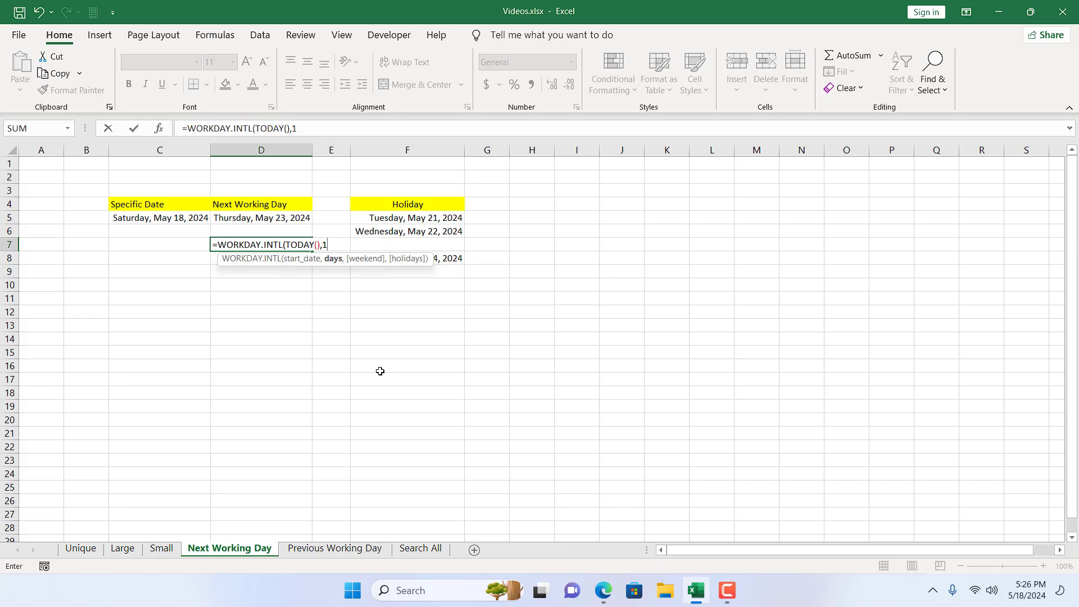
pyautogui.write(',')
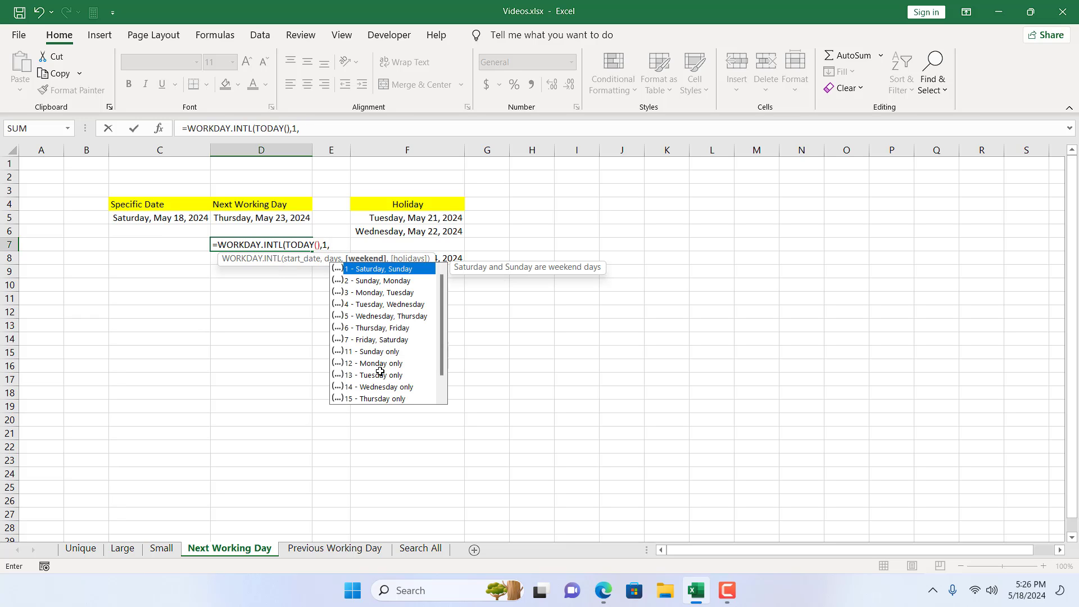
pyautogui.doubleClick(395, 281)
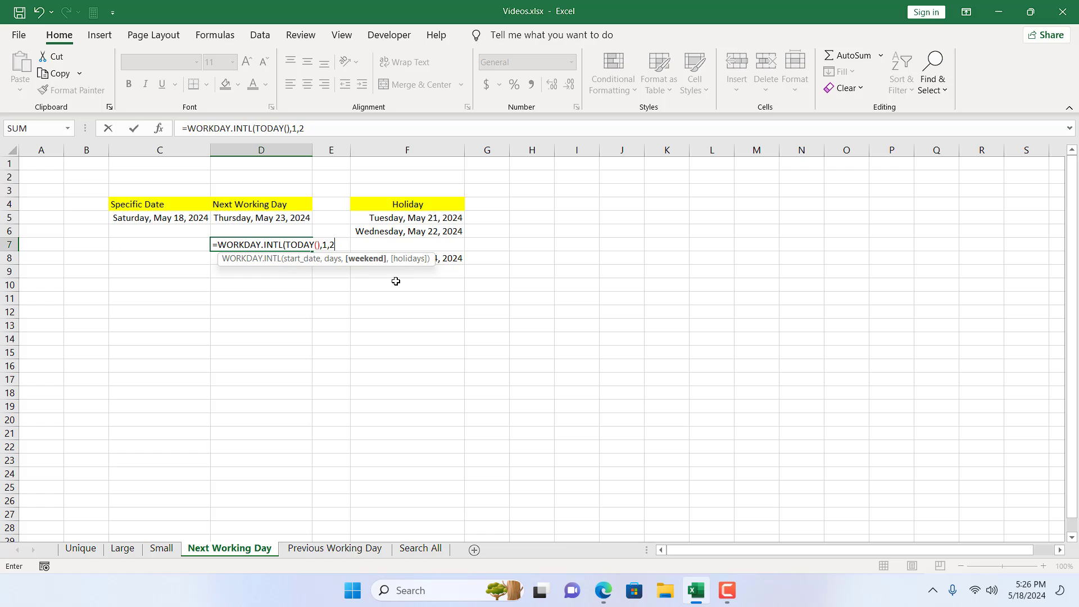
pyautogui.write(',')
pyautogui.moveTo(430, 216); pyautogui.dragTo(447, 257)
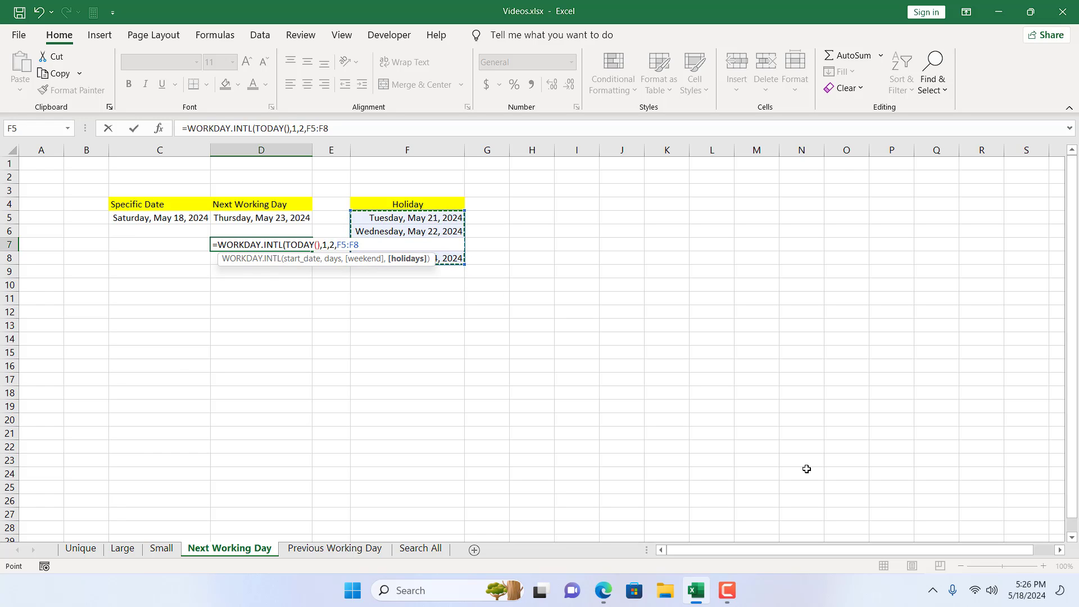
pyautogui.write(')')
pyautogui.press('BackSpace')
pyautogui.write(')')
pyautogui.press('Return')
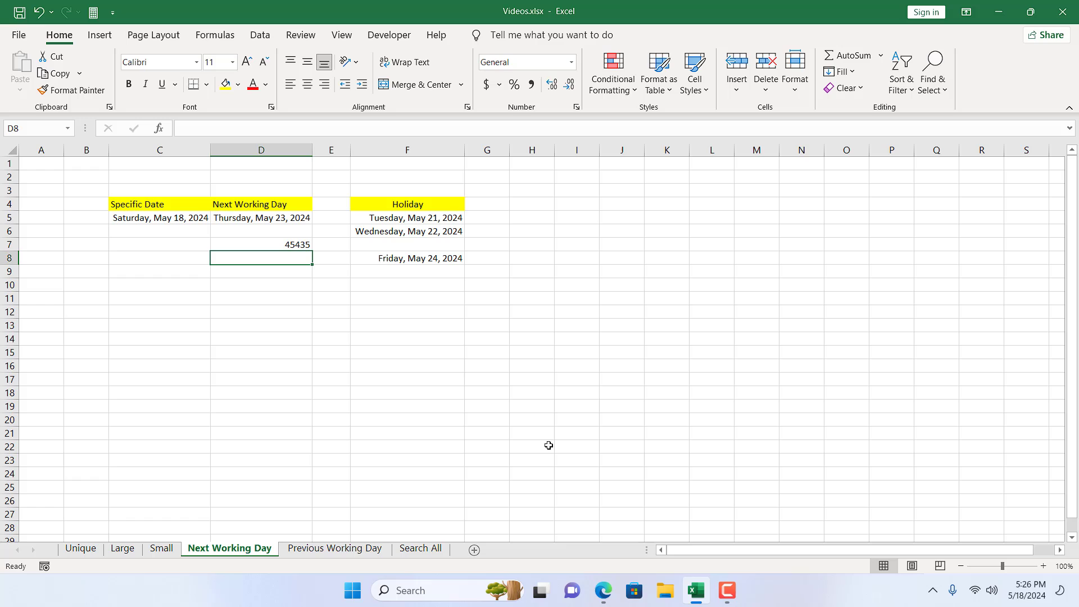
pyautogui.click(289, 246)
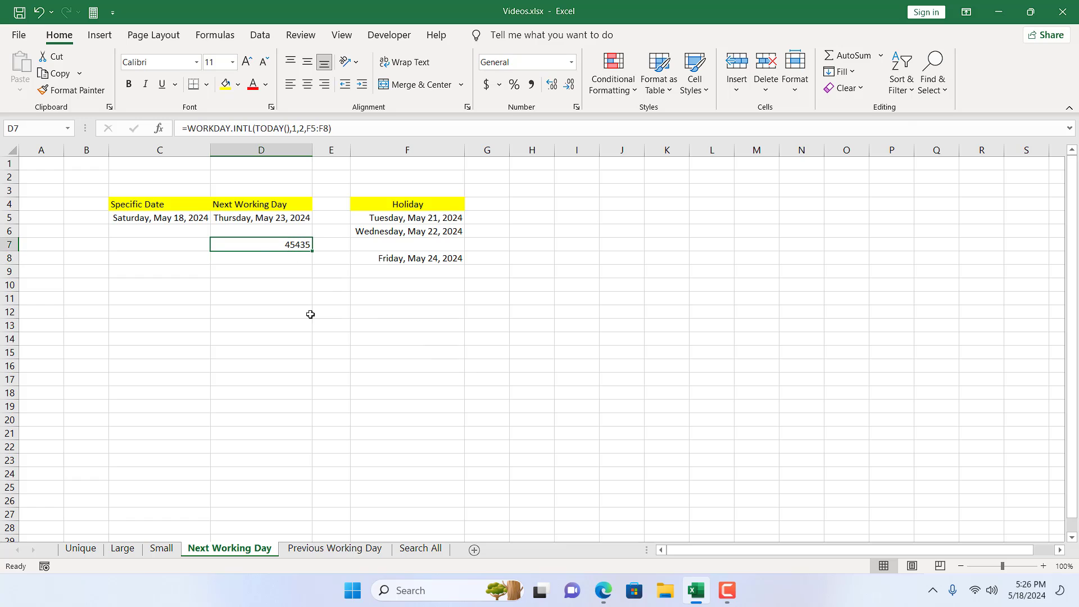
# Give D7 the *Wednesday, March 14, 2012 long date format so it shows Thursday, May 23, 2024
pyautogui.click(576, 107)
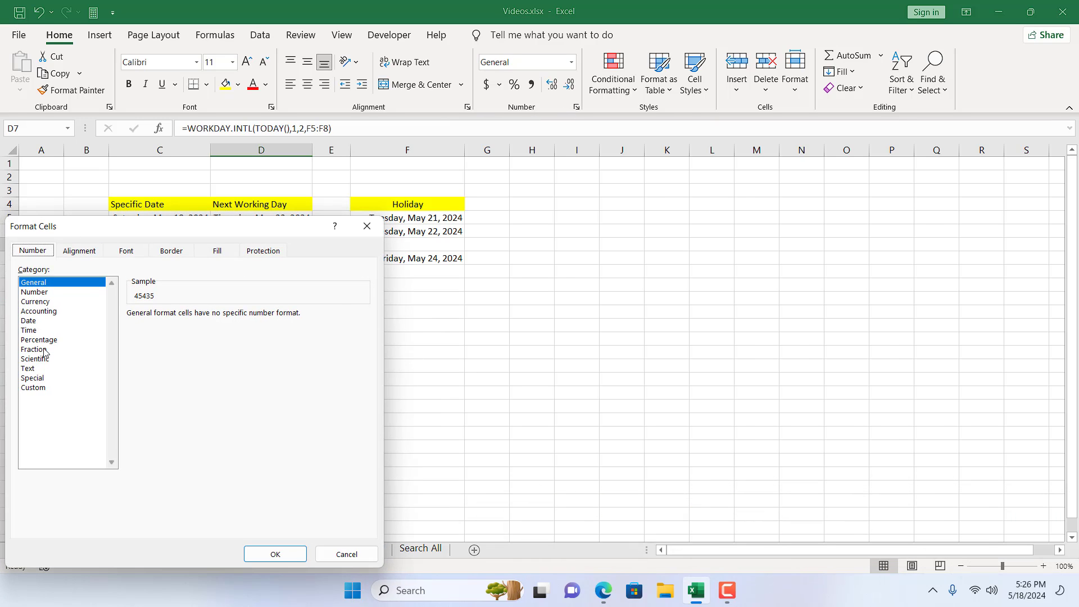
pyautogui.click(29, 322)
pyautogui.click(209, 336)
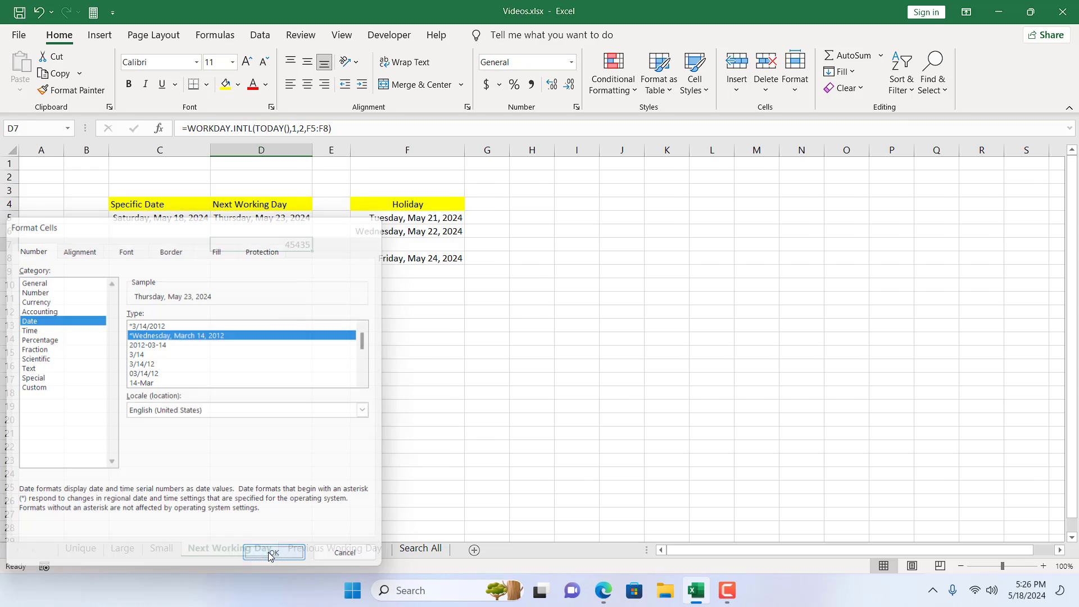
pyautogui.click(271, 554)
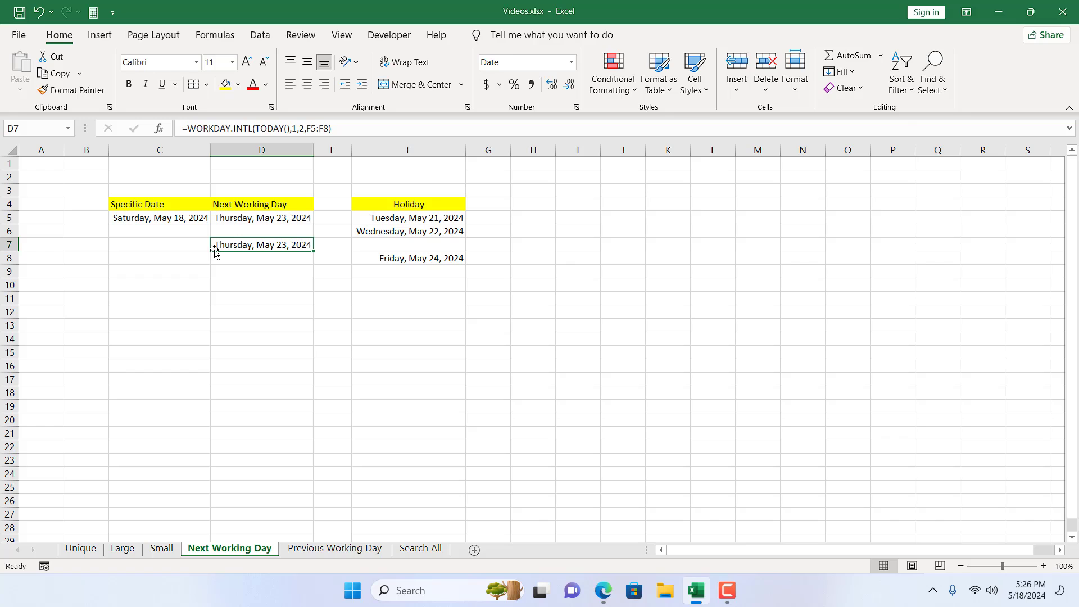
pyautogui.click(173, 222)
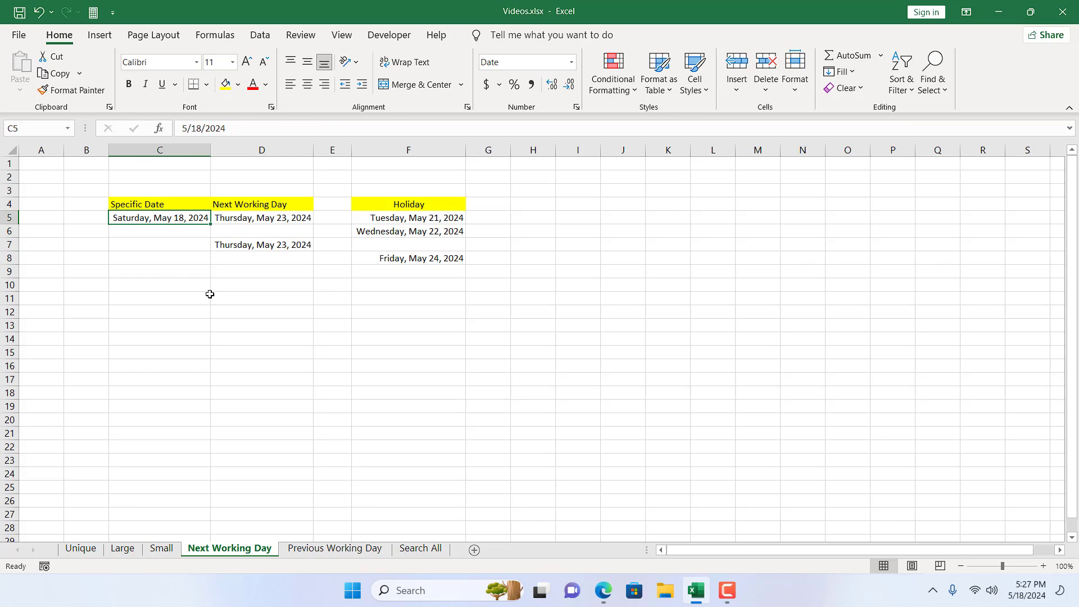
# Change the date in C5 from 5/18/2024 to 5/17/2024
pyautogui.doubleClick(187, 221)
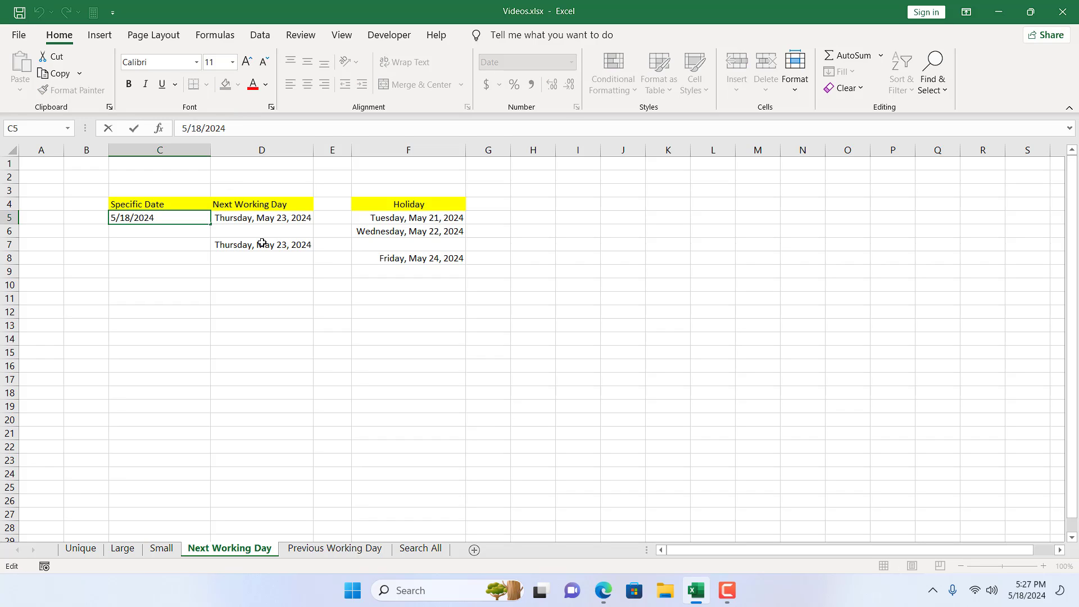
pyautogui.press('BackSpace')
pyautogui.write('7')
pyautogui.press('Return')
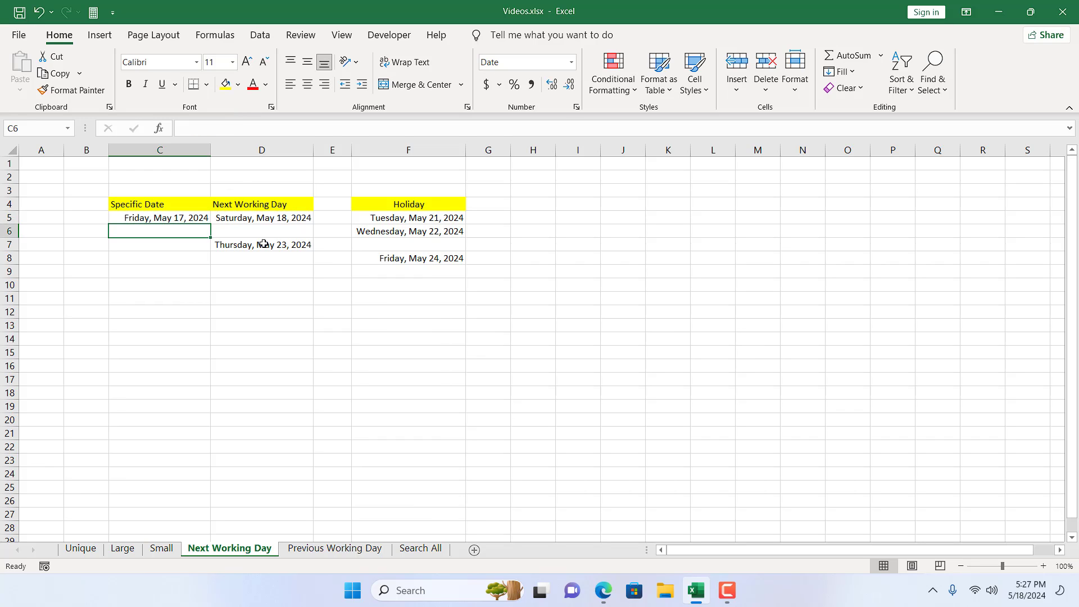